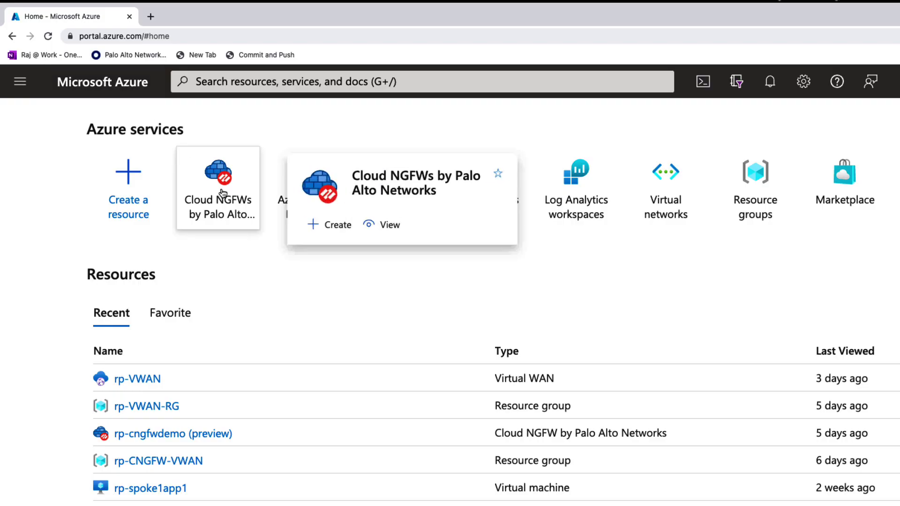
Fill the new Cloud NGFW basics: rp-VWAN-RG, name rp-june5, East US 2, pay-as-you-go plan.
left_click(316, 231)
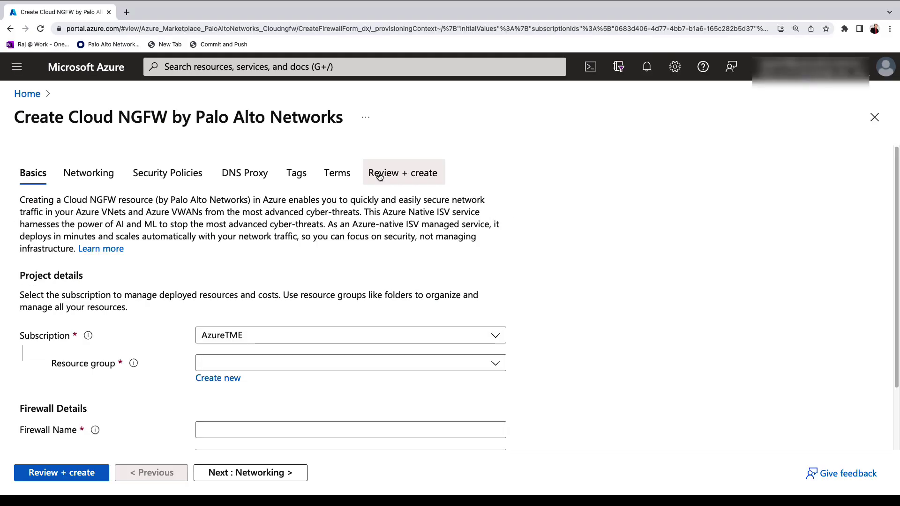
left_click(496, 363)
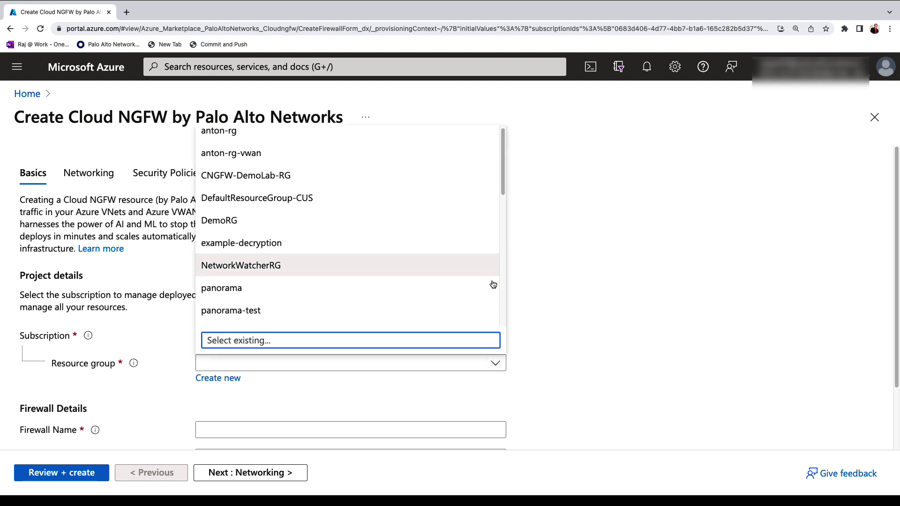
scroll(493, 284, "down", 5)
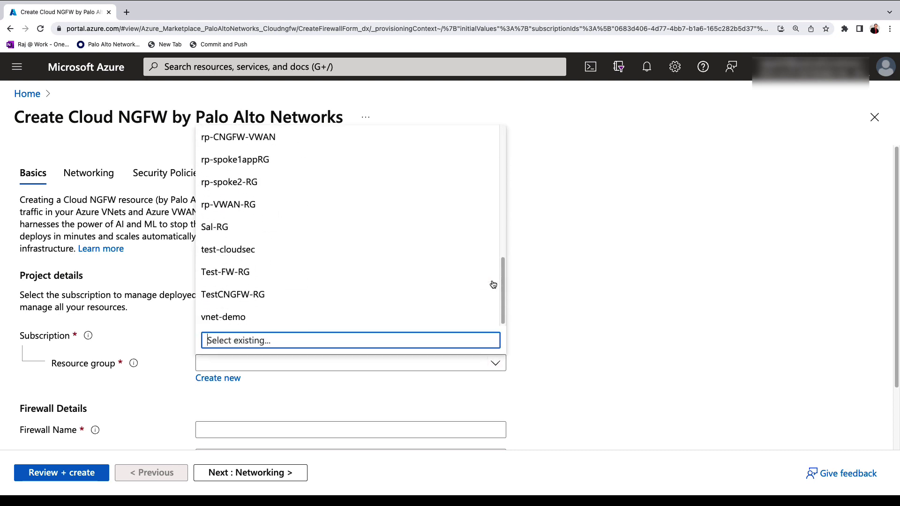
left_click(377, 204)
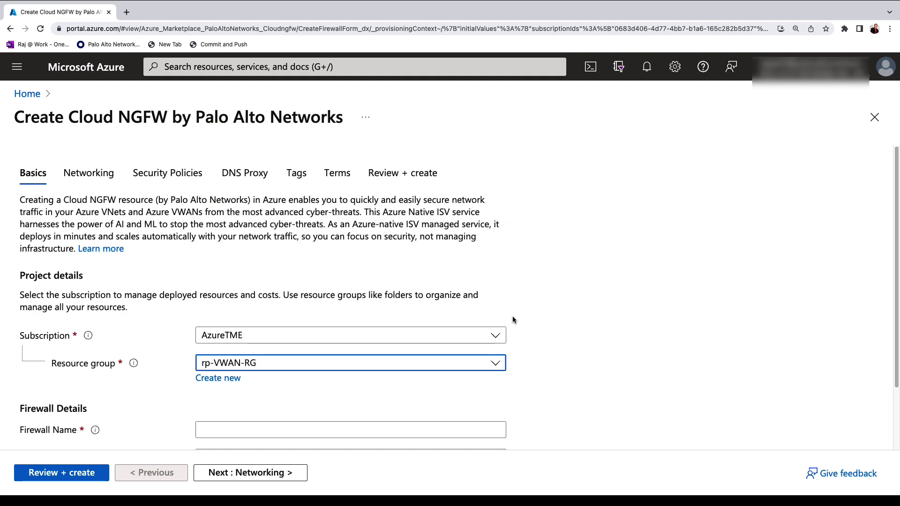
scroll(514, 320, "down", 3)
left_click(354, 353)
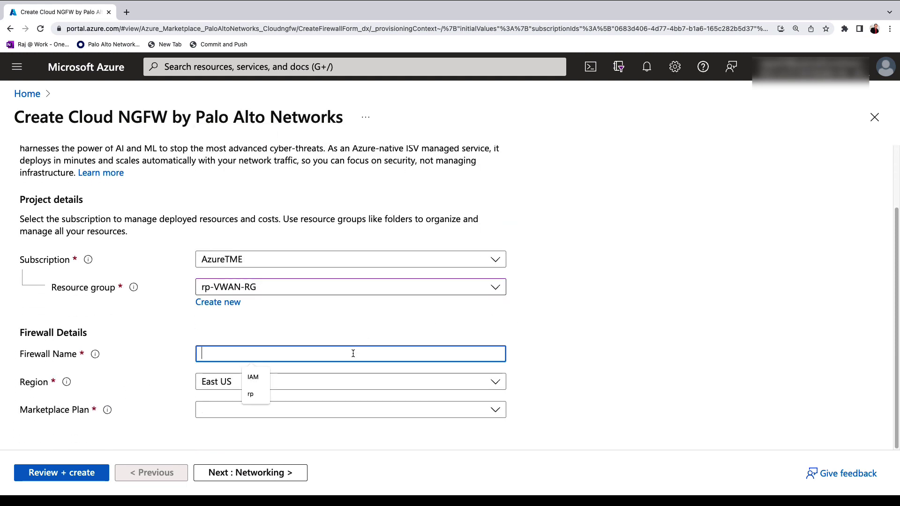
type("rp-")
type("june5")
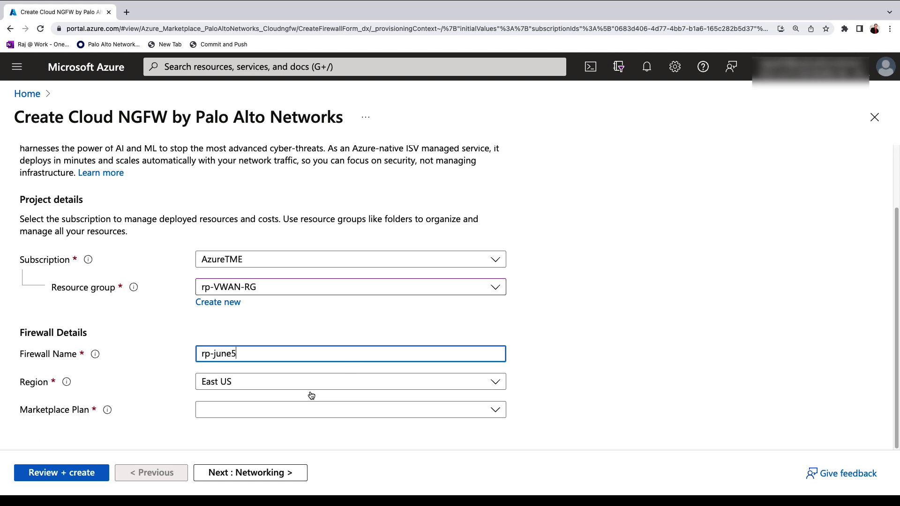
left_click(497, 382)
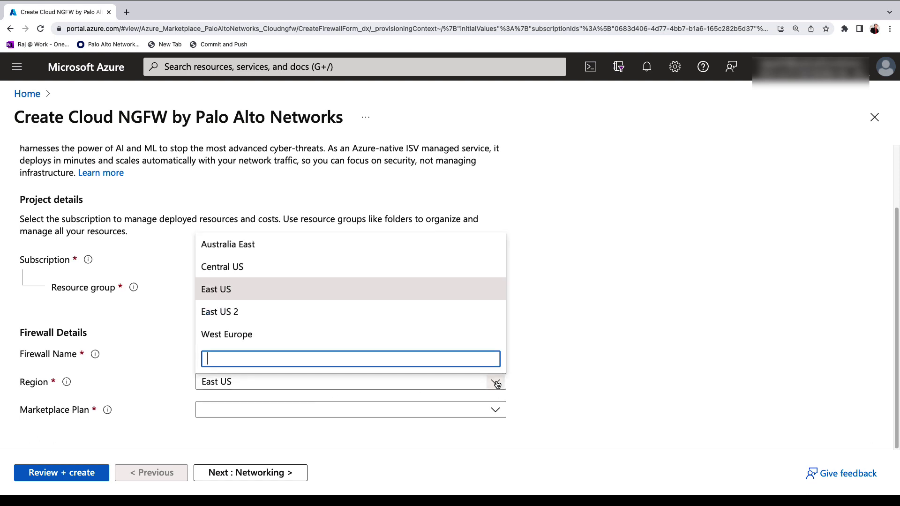
left_click(306, 312)
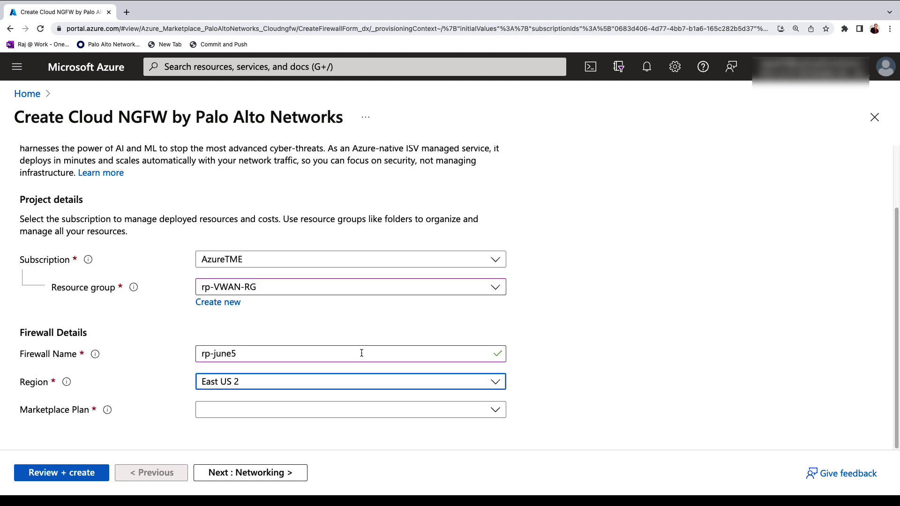
left_click(415, 411)
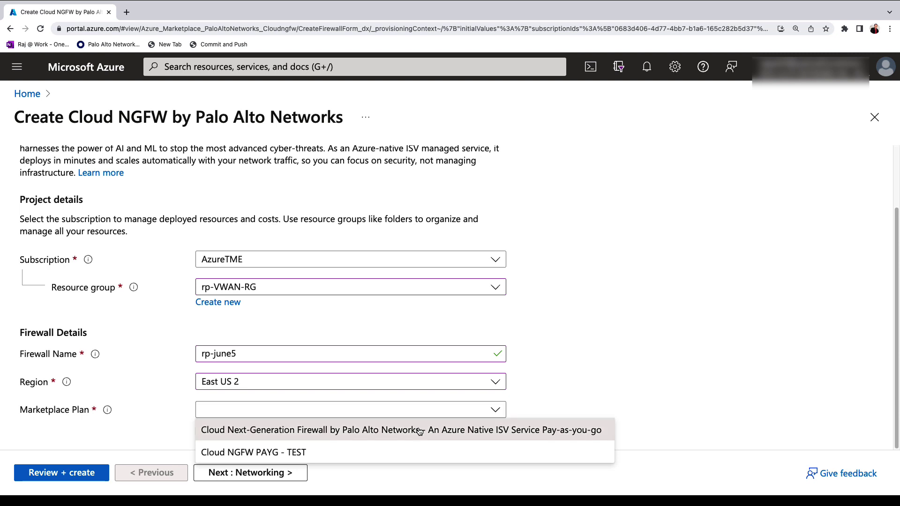
left_click(421, 431)
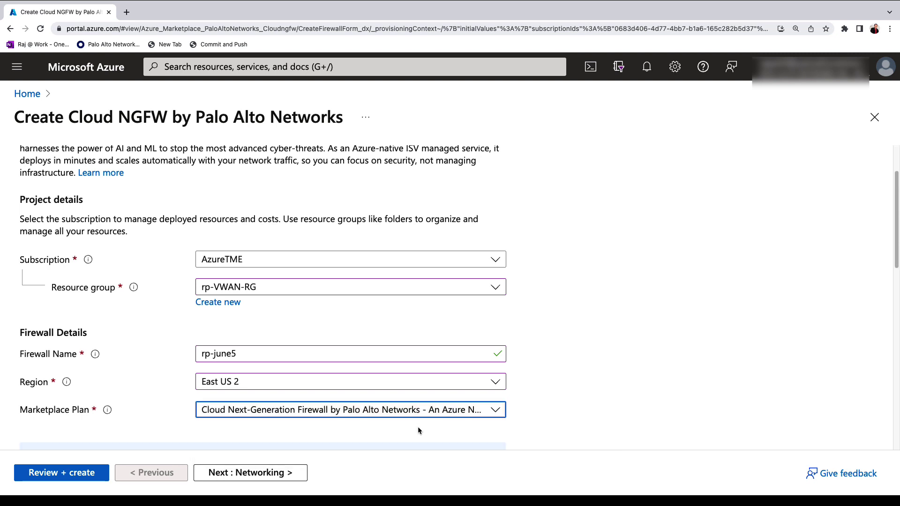
Deploy into virtual hub rp-VWAN-hub with source NAT reusing rp-june5-public-ip.
left_click(285, 477)
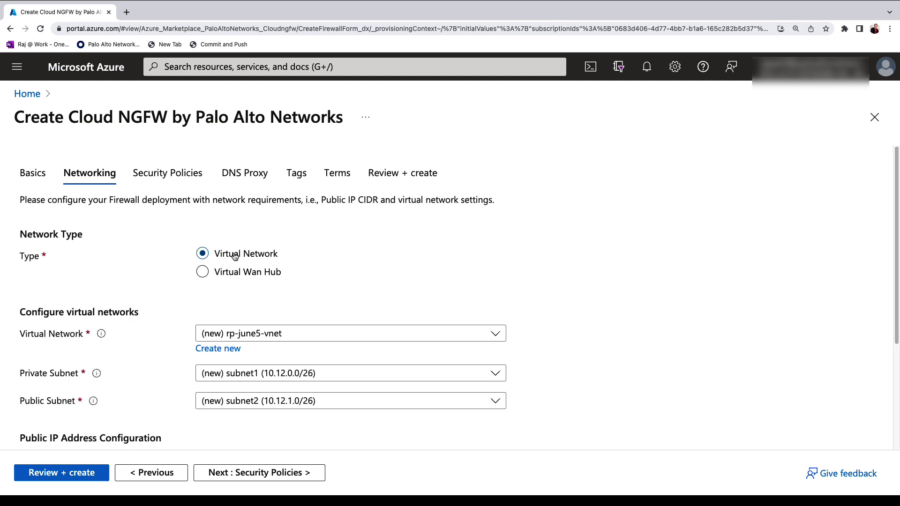
left_click(236, 271)
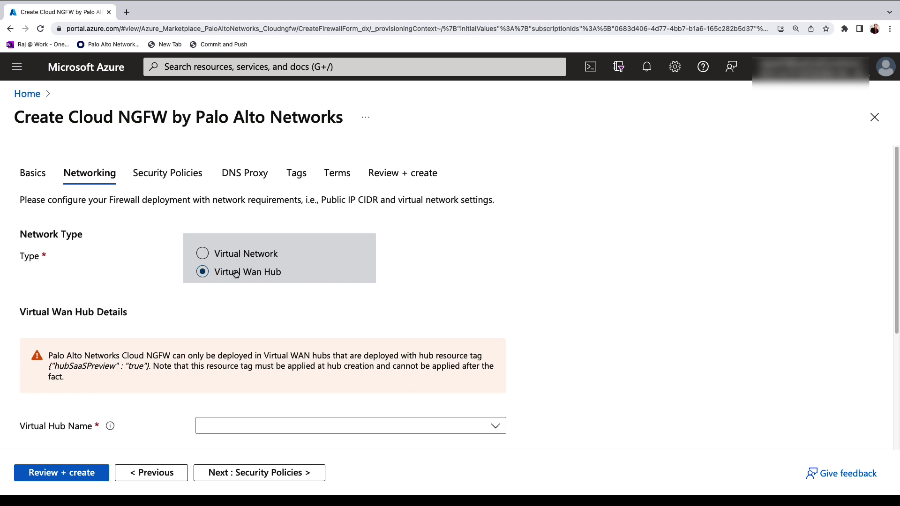
scroll(237, 273, "down", 4)
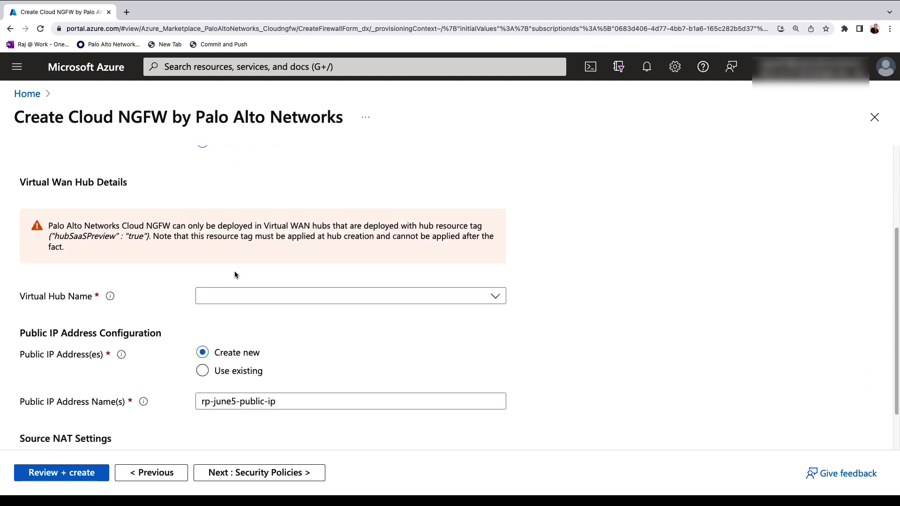
left_click(250, 297)
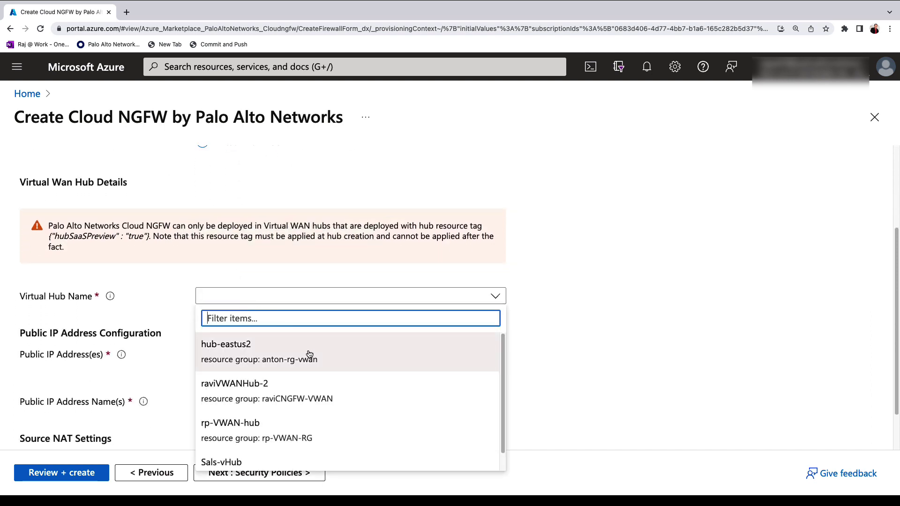
scroll(310, 357, "down", 1)
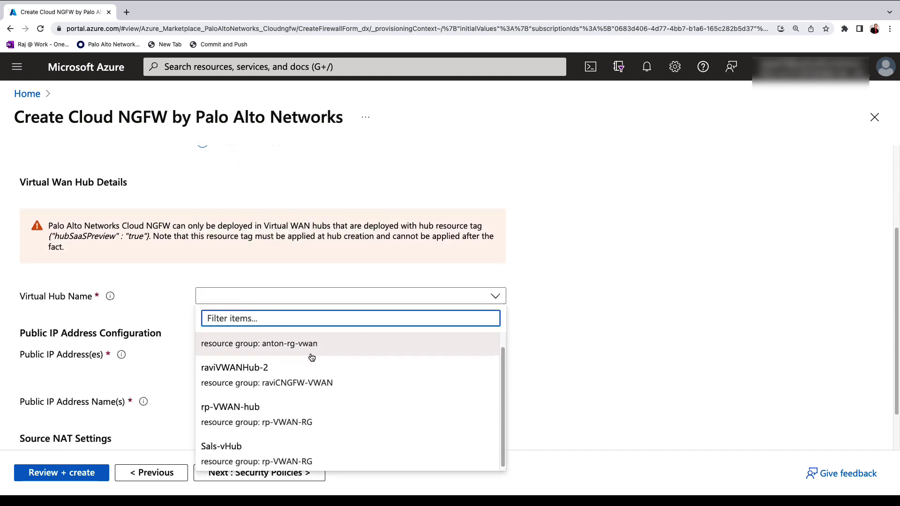
left_click(285, 412)
scroll(364, 348, "down", 2)
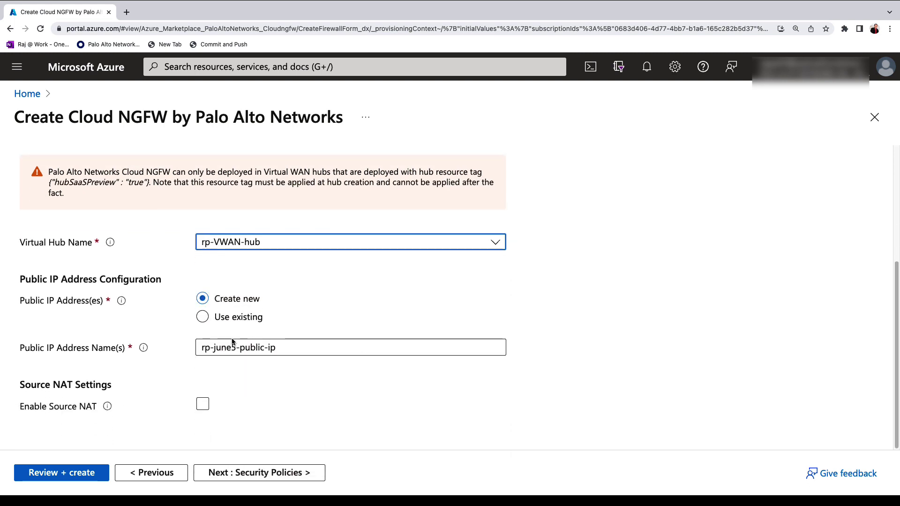
left_click(205, 404)
scroll(269, 398, "down", 2)
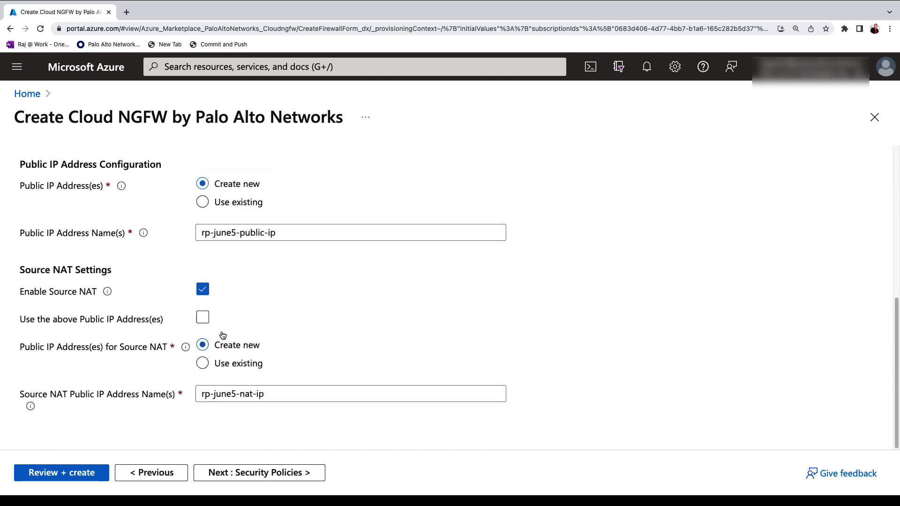
left_click(202, 318)
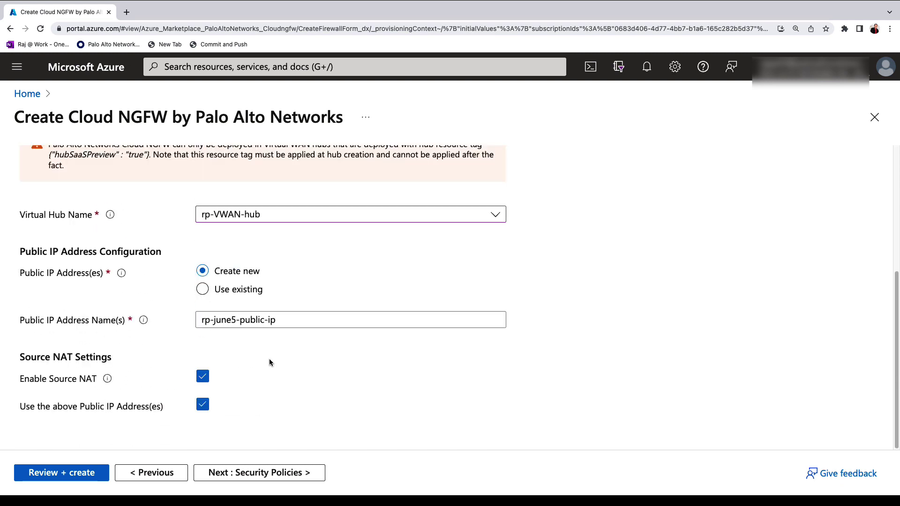
Keep Azure Portal Rulestack management with new rp-june5-lrs allowing all traffic, reaching DNS Proxy.
left_click(266, 473)
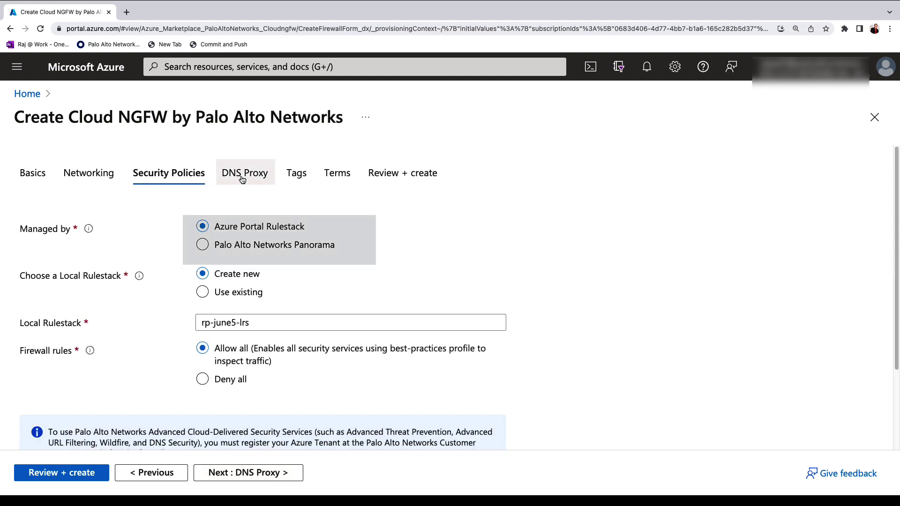
scroll(308, 261, "down", 1)
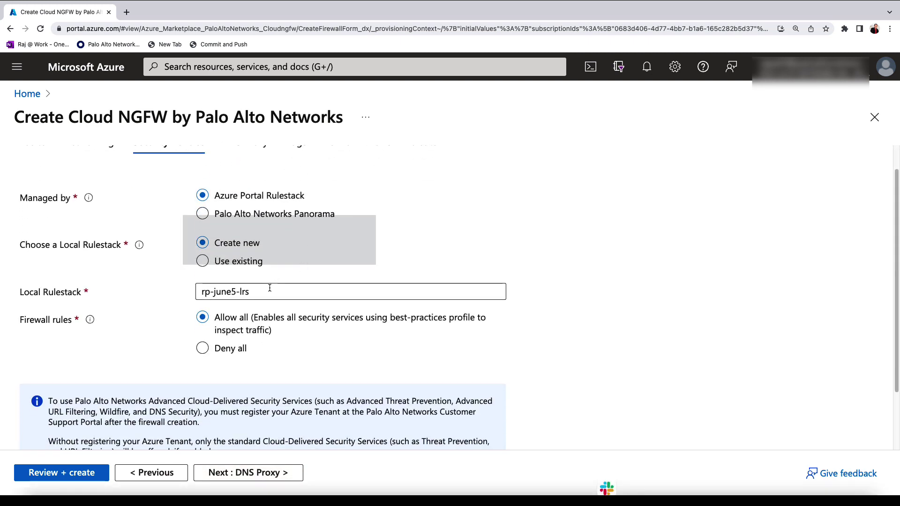
scroll(267, 287, "up", 1)
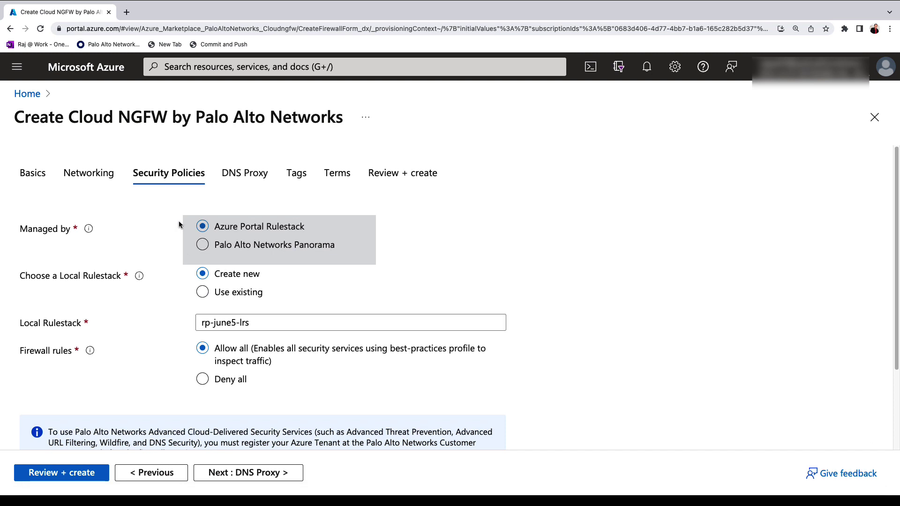
left_click(204, 246)
left_click(217, 348)
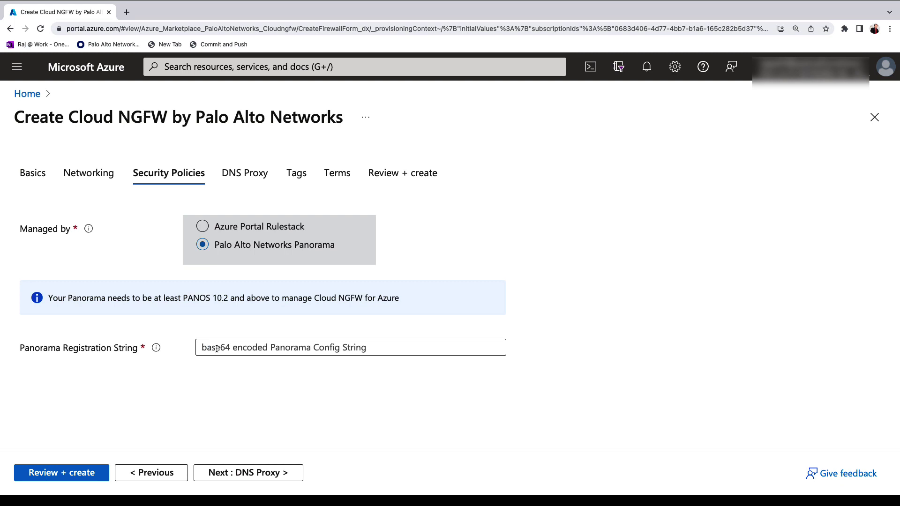
left_click(202, 227)
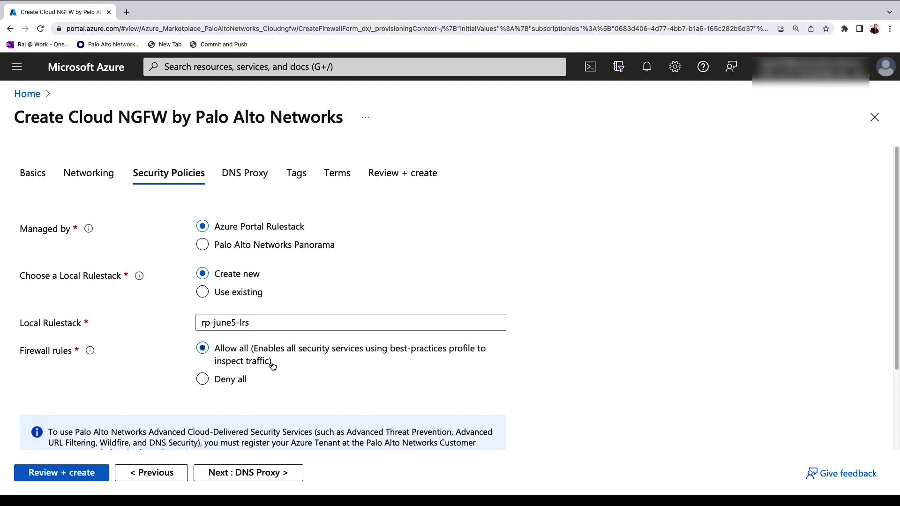
scroll(271, 363, "down", 3)
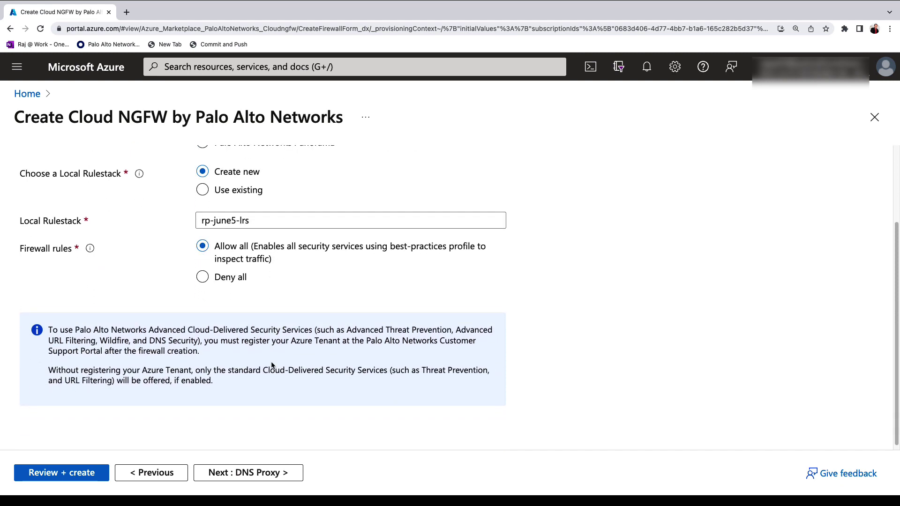
scroll(271, 363, "up", 3)
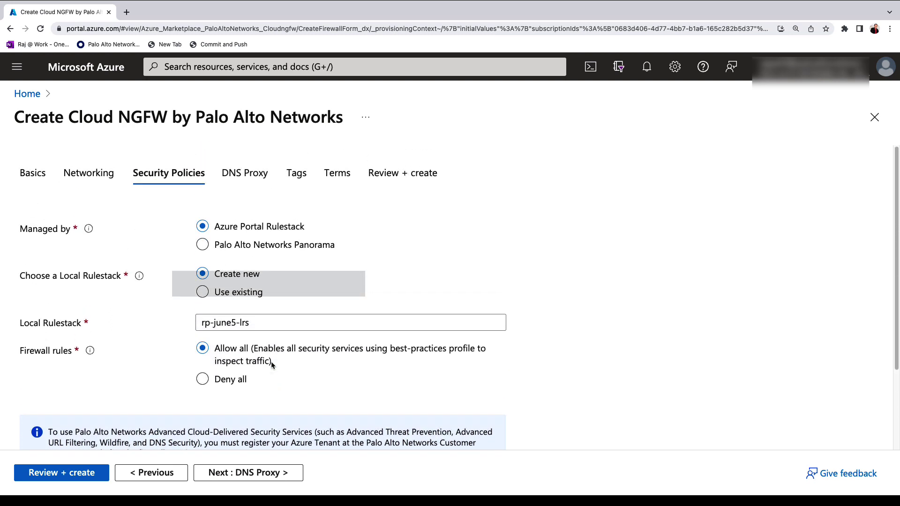
scroll(272, 365, "down", 1)
left_click(244, 475)
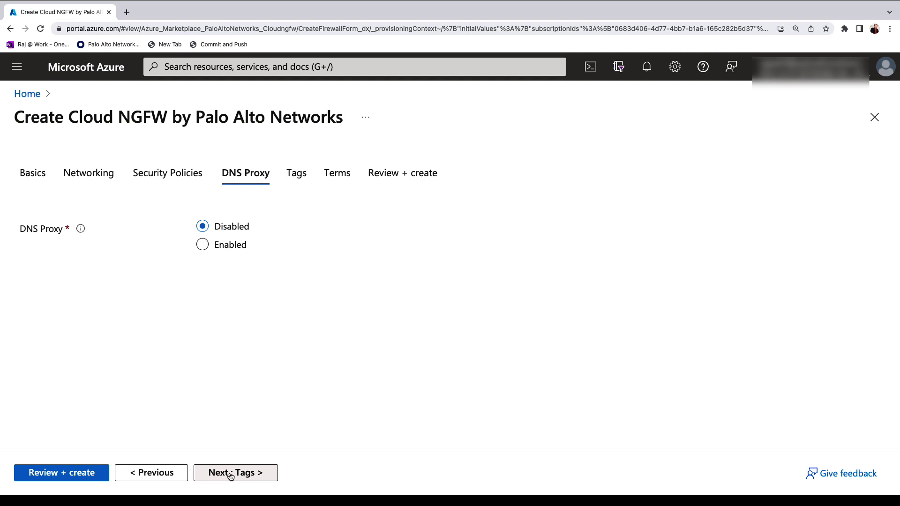
Pass Tags without adding any and agree to the Palo Alto Marketplace terms.
left_click(230, 476)
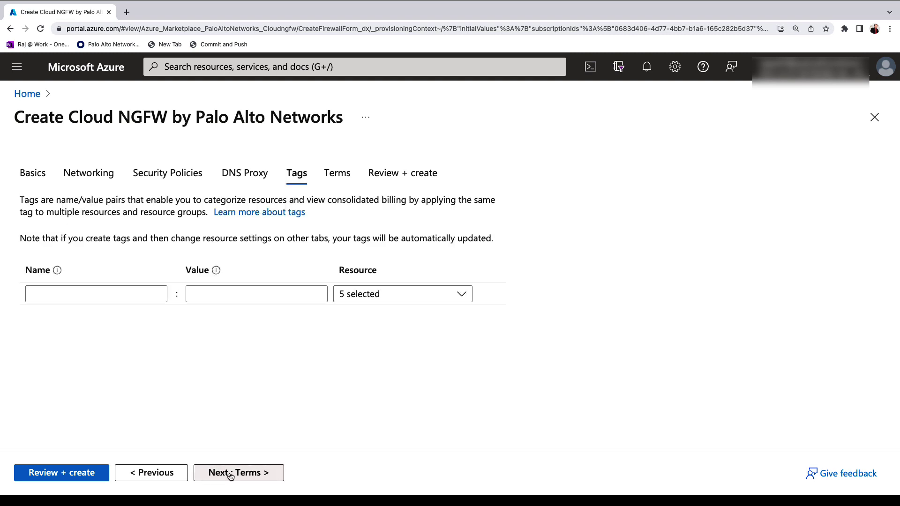
left_click(240, 475)
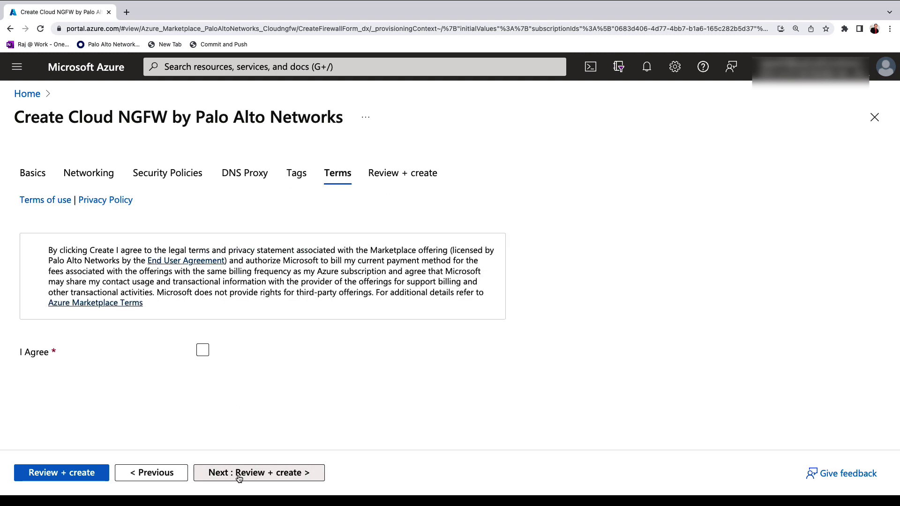
left_click(203, 350)
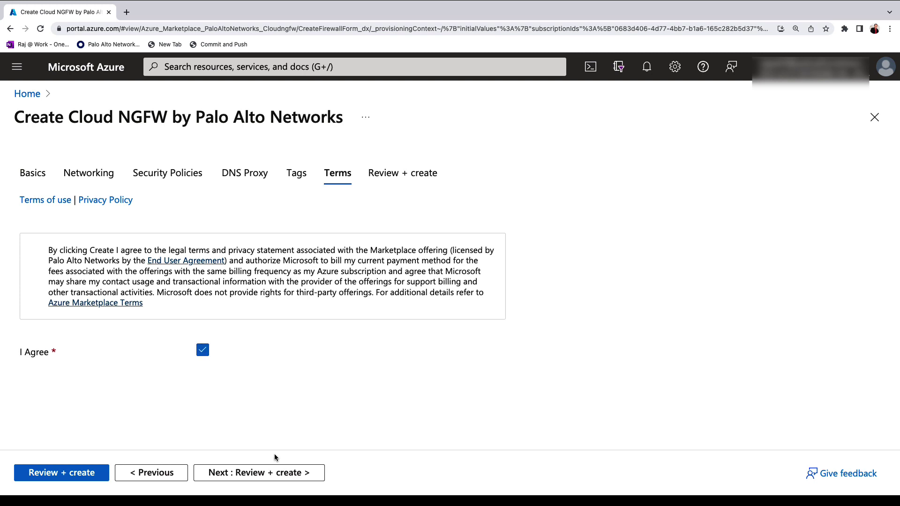
Pass Review + create validation and create the rp-june5 firewall.
left_click(287, 478)
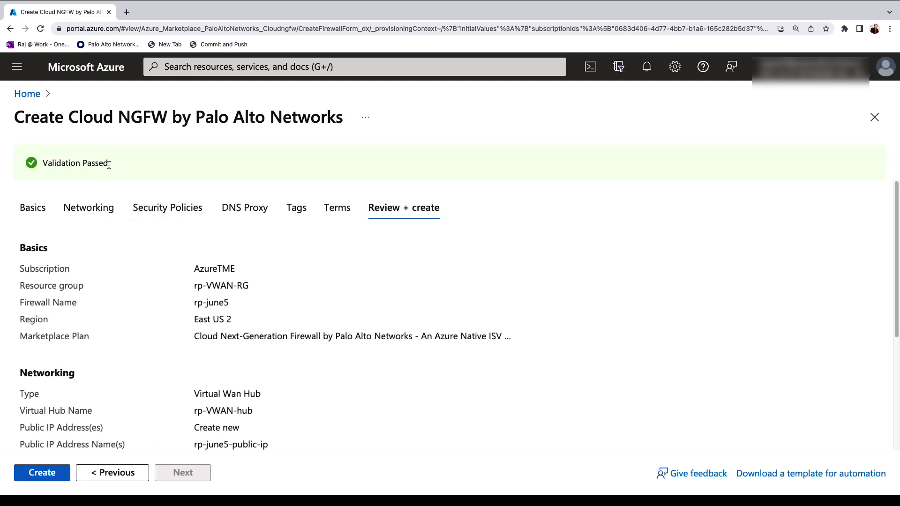
left_click_drag(111, 164, 40, 164)
scroll(89, 300, "down", 5)
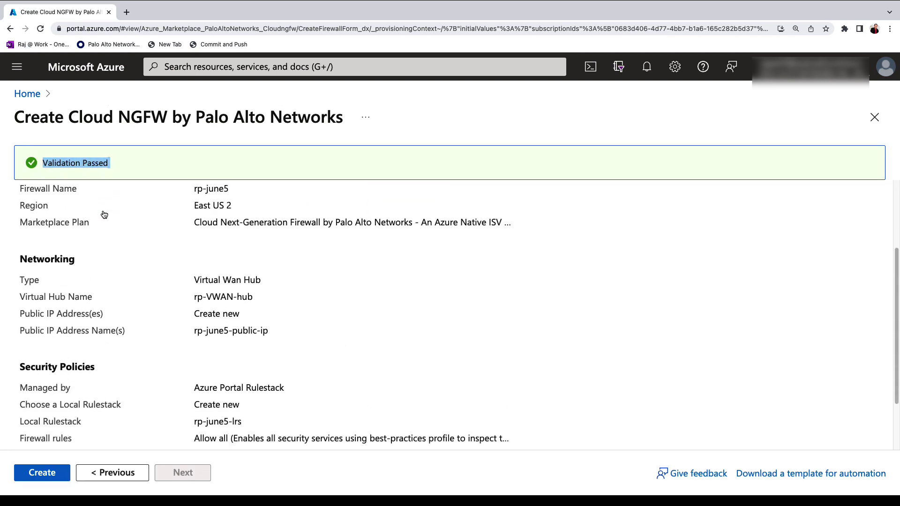
scroll(89, 300, "down", 2)
scroll(88, 300, "up", 1)
scroll(88, 300, "up", 2)
scroll(89, 300, "up", 2)
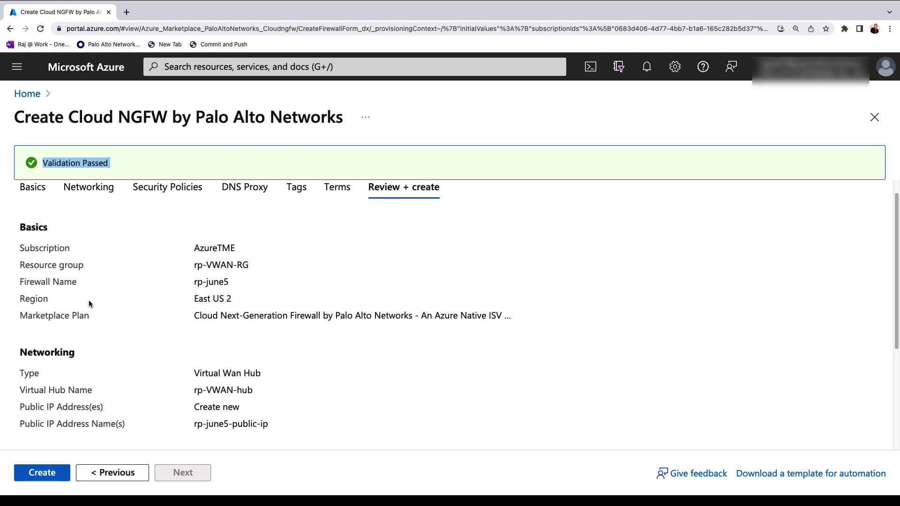
scroll(89, 300, "down", 2)
scroll(88, 300, "down", 3)
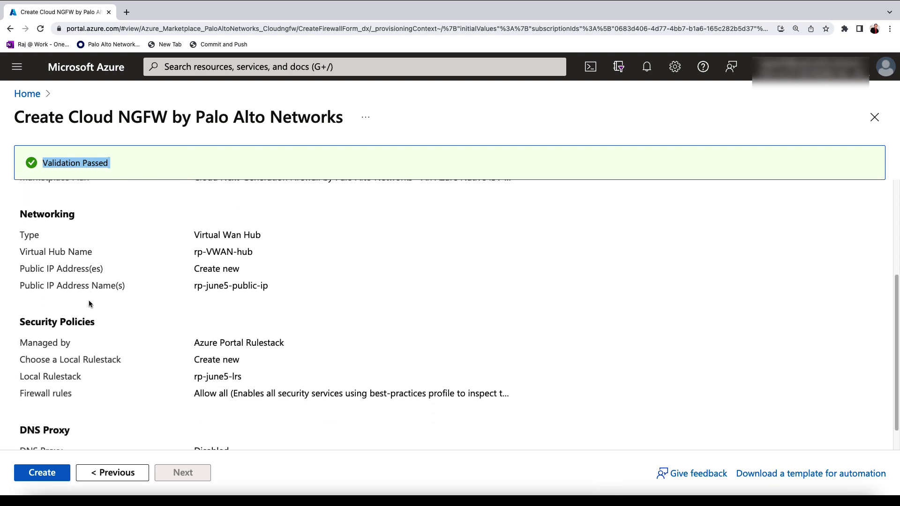
scroll(89, 300, "down", 1)
left_click(41, 473)
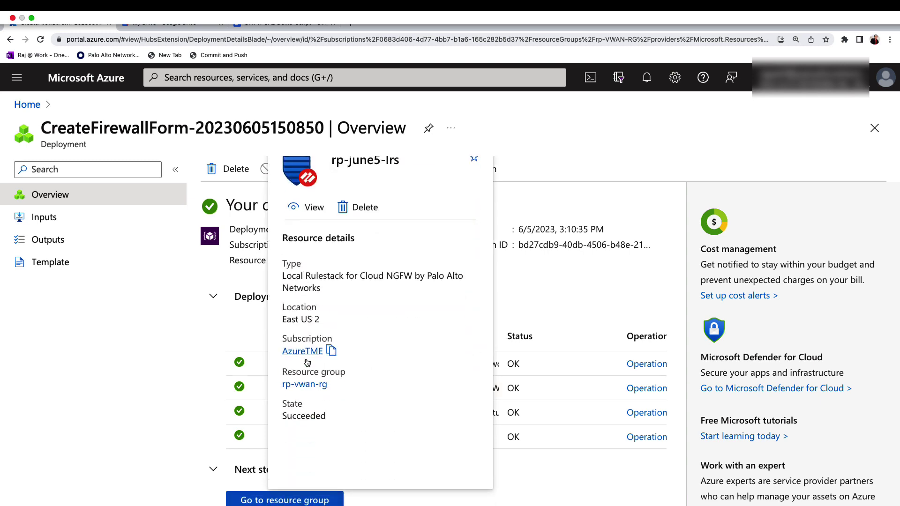
Open rp-june5-lrs from the completed deployment's resource list.
left_click(315, 207)
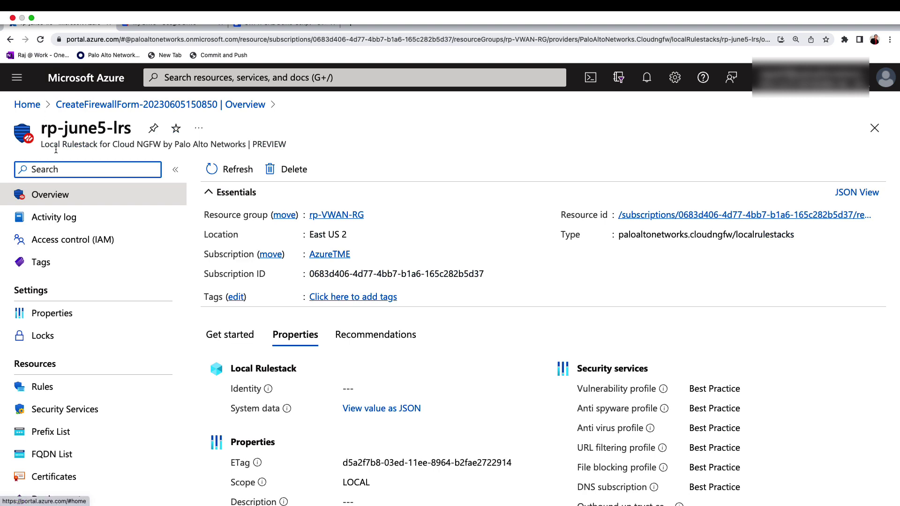
Show rp-june5-lrs local rules, with only the default allow rule, and begin a new rule.
left_click_drag(114, 128, 134, 129)
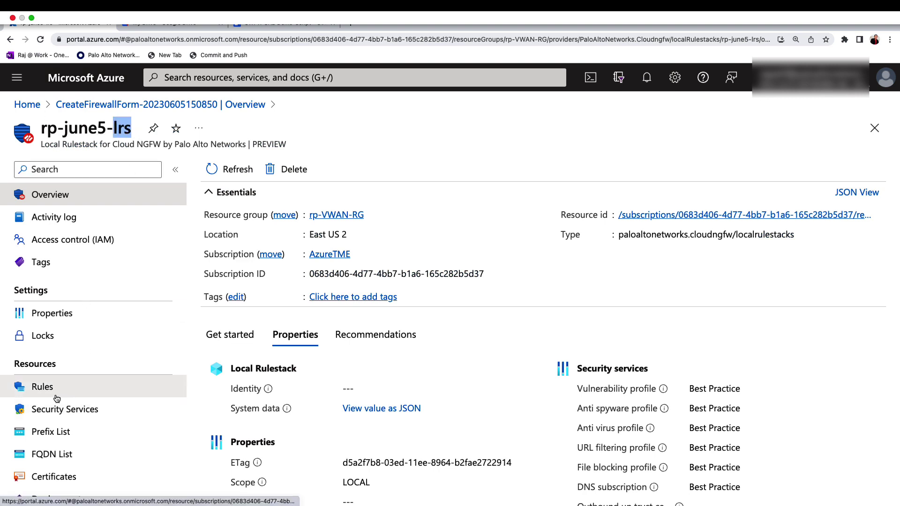
left_click(43, 387)
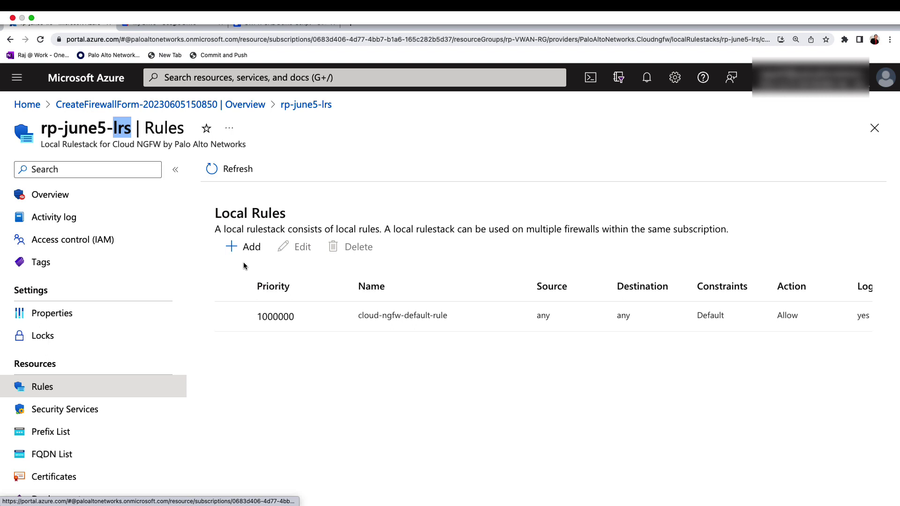
left_click(246, 247)
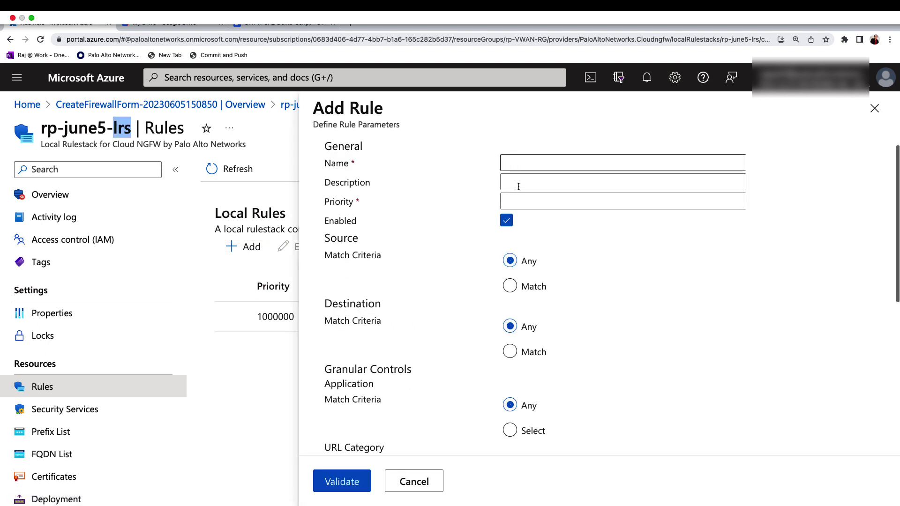
scroll(534, 271, "down", 3)
scroll(534, 270, "down", 2)
scroll(534, 271, "down", 2)
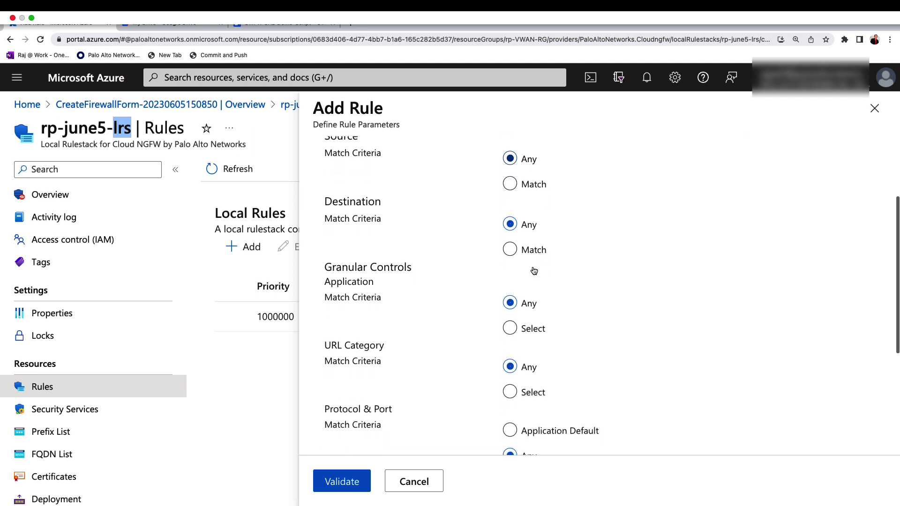
scroll(534, 270, "down", 2)
scroll(534, 271, "down", 2)
scroll(534, 271, "down", 1)
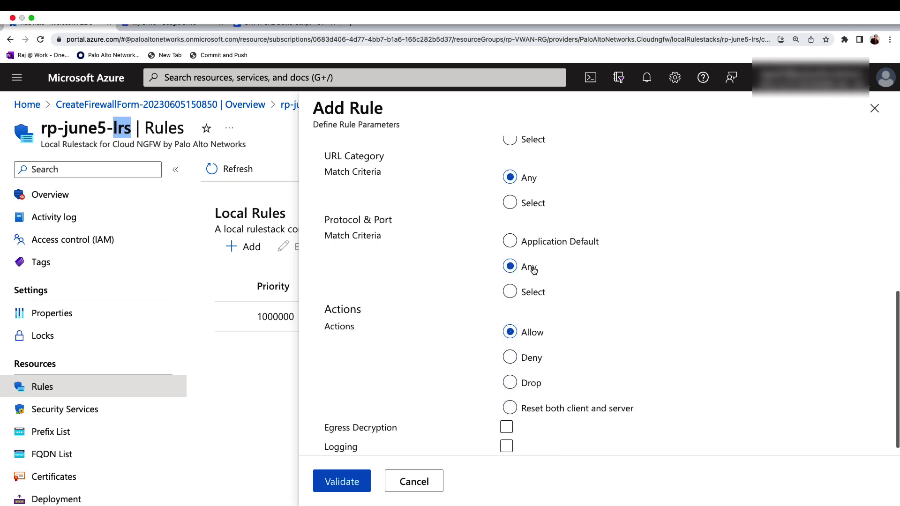
Try Protocol & Port Select with TCP, then leave for Security Services without saving.
left_click(510, 289)
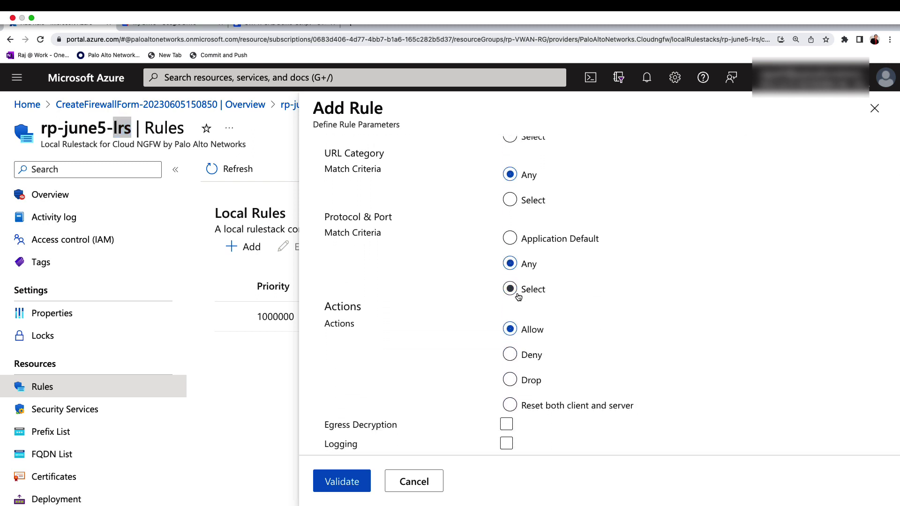
left_click(532, 307)
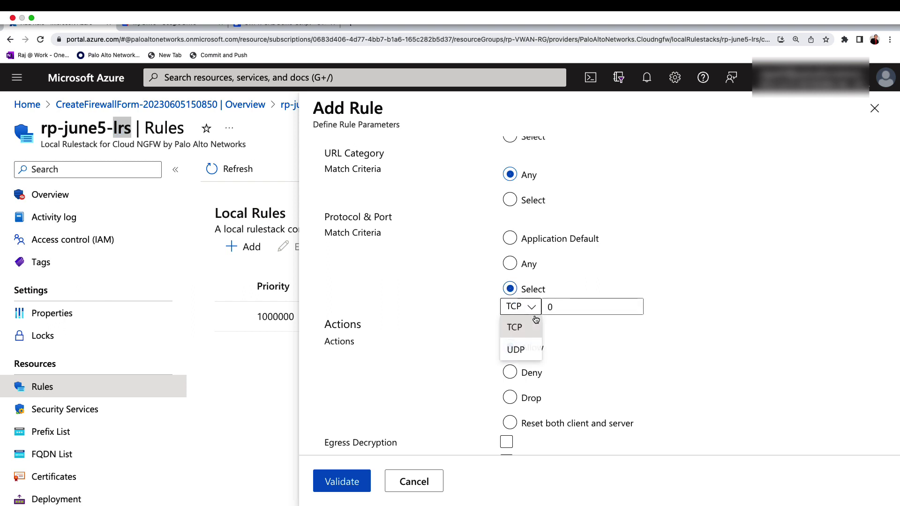
left_click(517, 328)
scroll(556, 322, "down", 1)
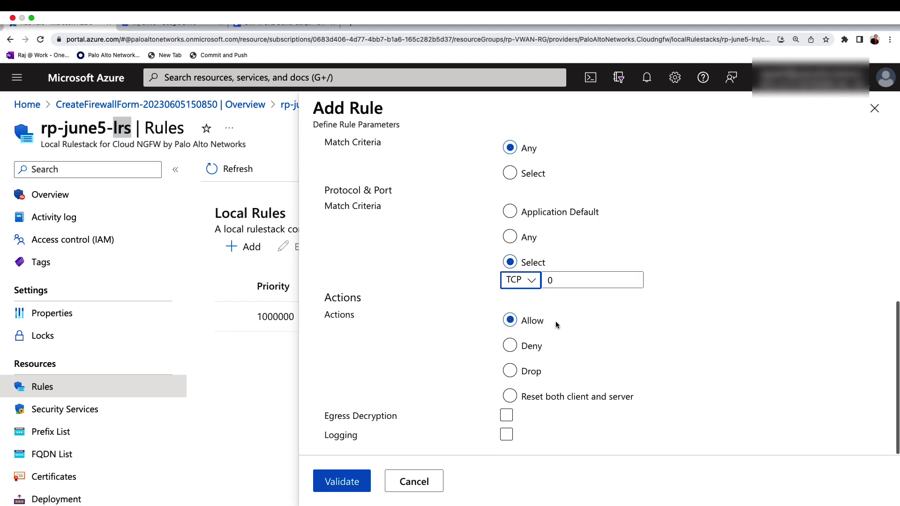
scroll(556, 322, "up", 1)
scroll(556, 322, "up", 3)
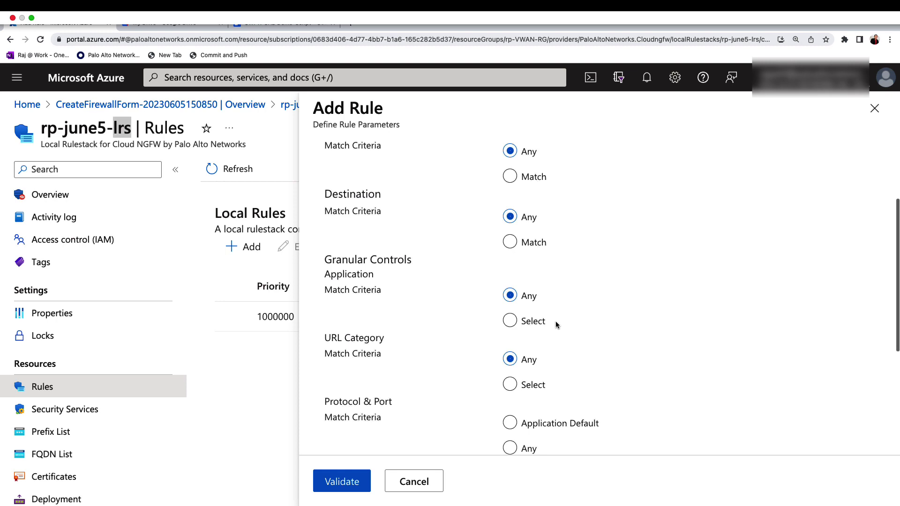
scroll(556, 322, "up", 2)
scroll(414, 341, "up", 1)
scroll(414, 340, "up", 2)
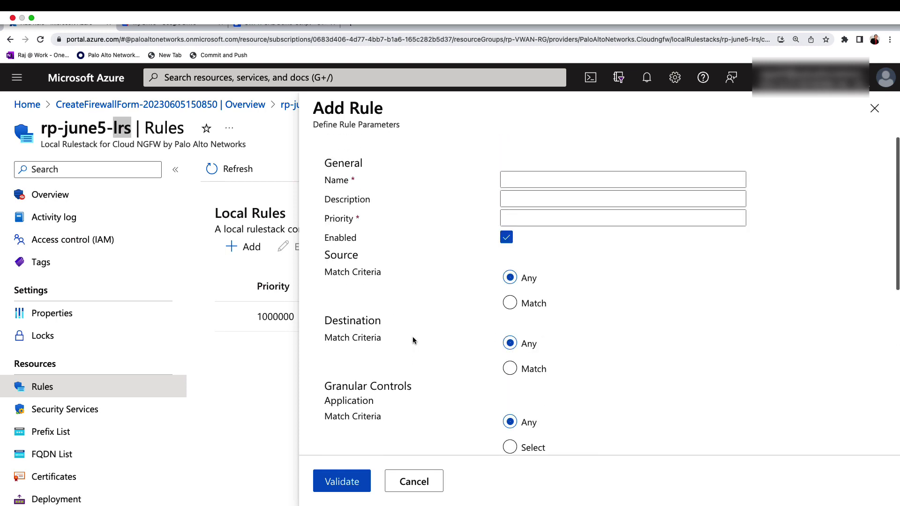
left_click(85, 413)
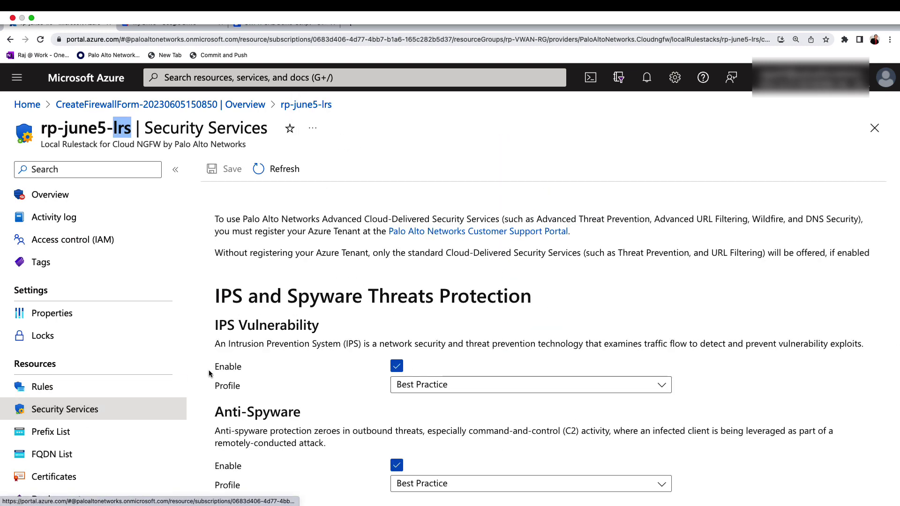
scroll(295, 348, "down", 3)
scroll(295, 348, "down", 2)
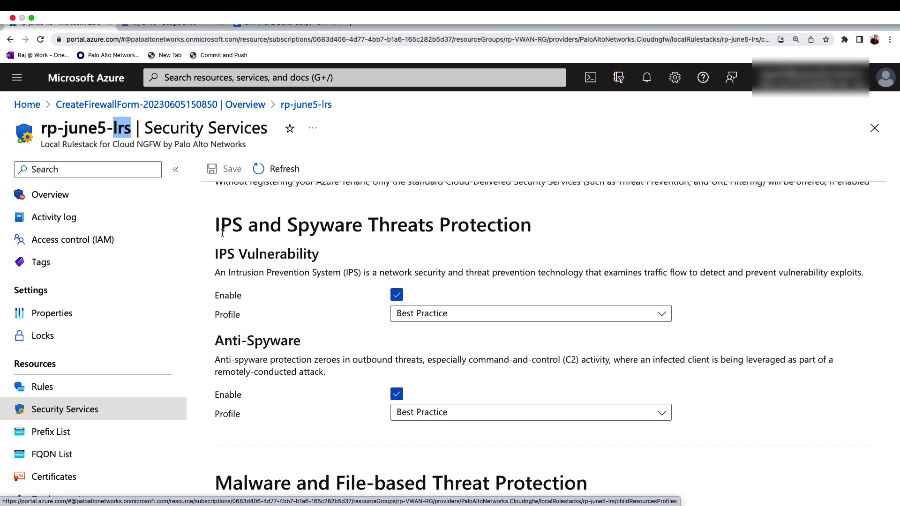
scroll(223, 234, "down", 2)
scroll(222, 234, "down", 2)
scroll(223, 234, "down", 1)
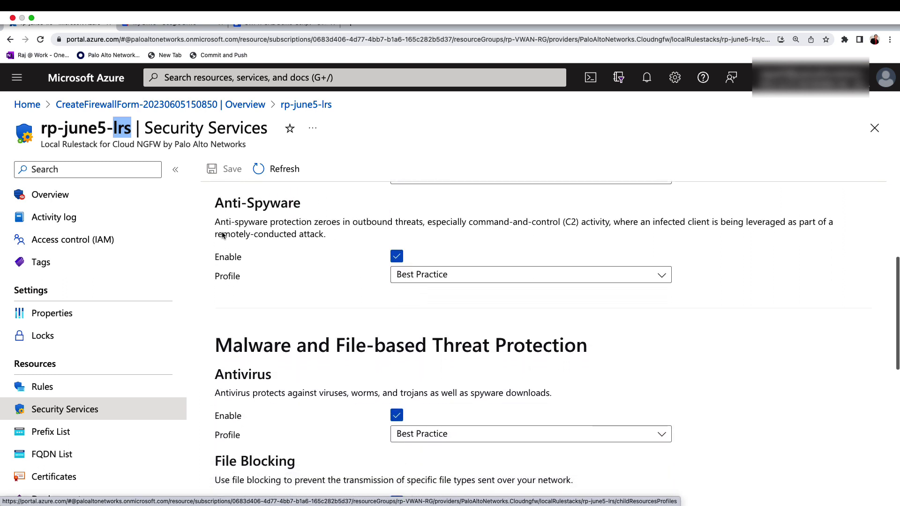
scroll(223, 235, "down", 1)
scroll(223, 235, "down", 2)
scroll(222, 235, "down", 1)
scroll(222, 234, "down", 2)
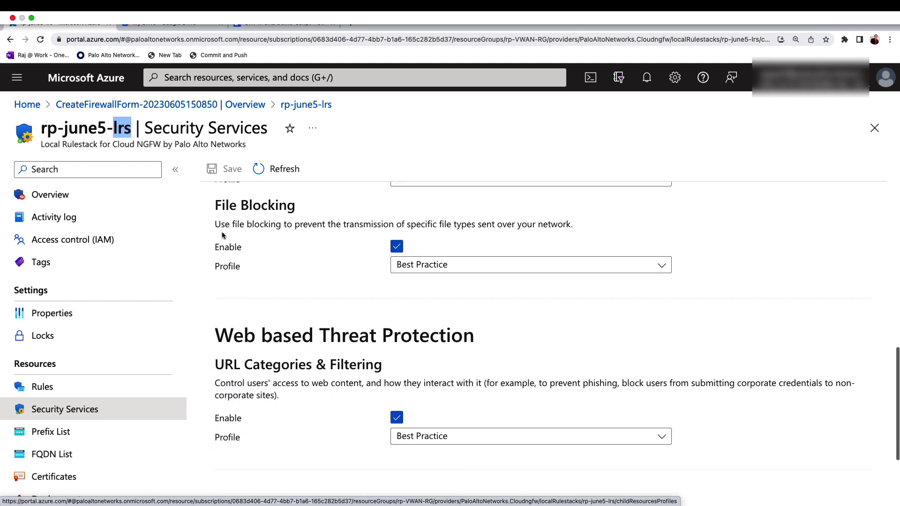
scroll(222, 235, "down", 1)
scroll(222, 234, "down", 3)
scroll(223, 234, "down", 1)
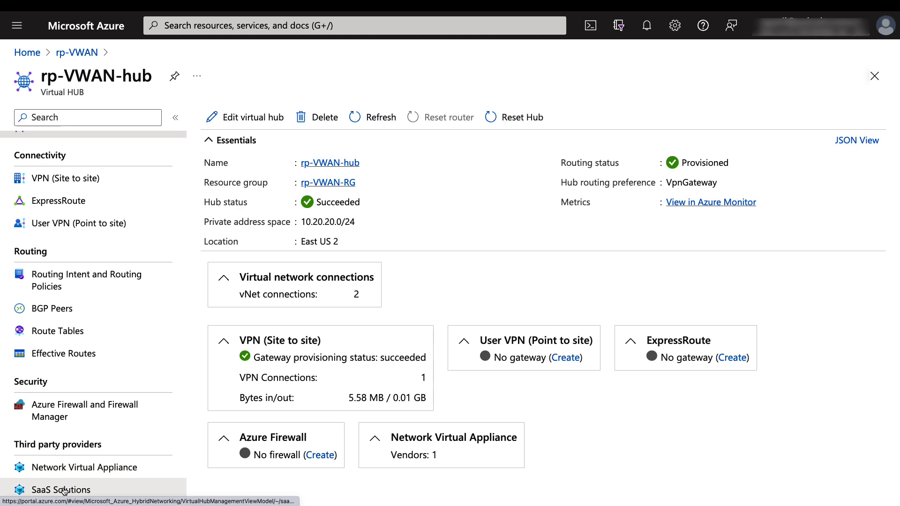
Check rp-june5-nva under the hub's SaaS Solutions, then view its routing intent policies.
left_click(61, 490)
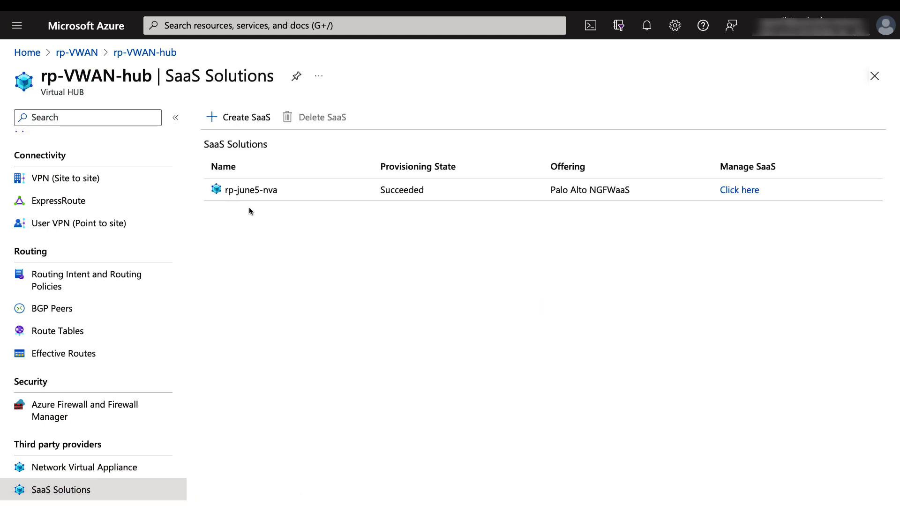
left_click(312, 198)
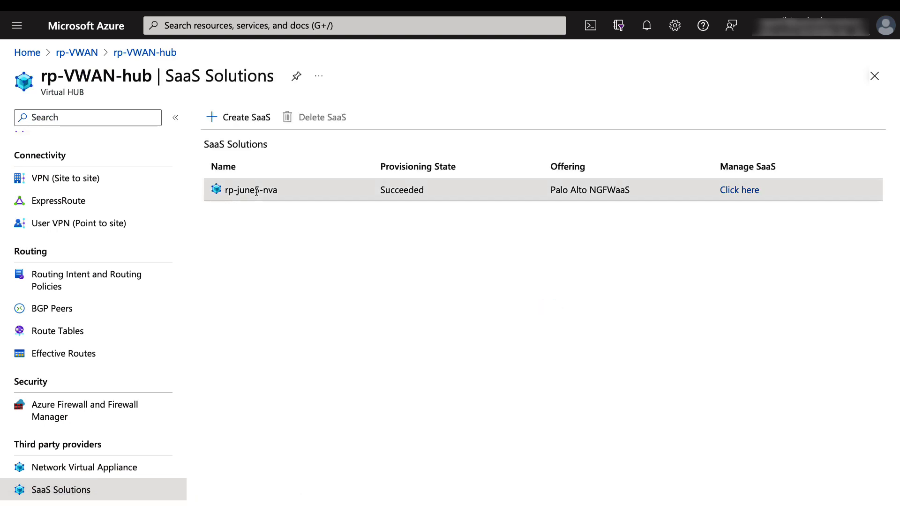
left_click(116, 279)
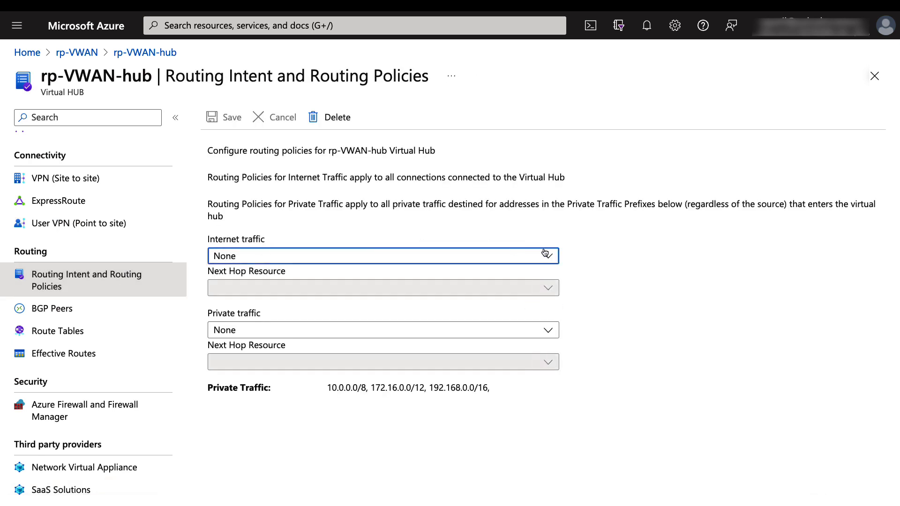
Route internet and private traffic to SaaS solution and list internet next-hop options.
left_click(546, 255)
left_click(255, 343)
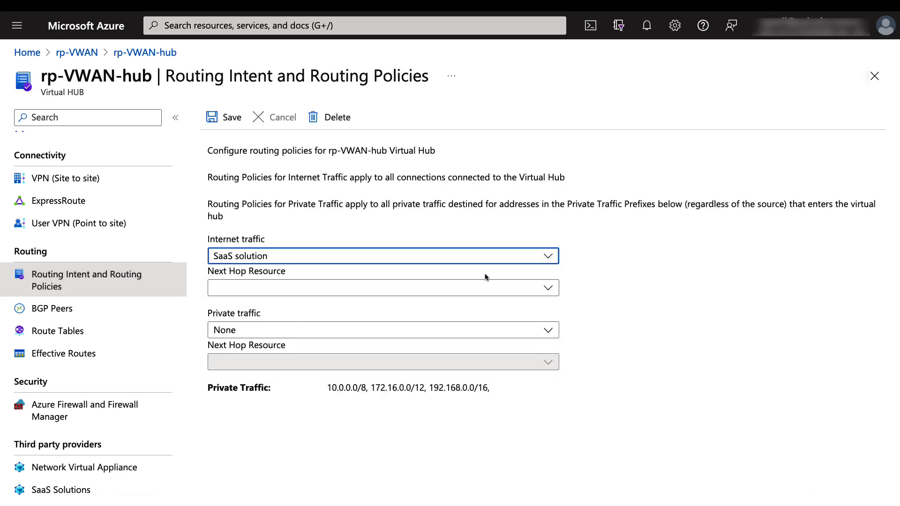
left_click(547, 330)
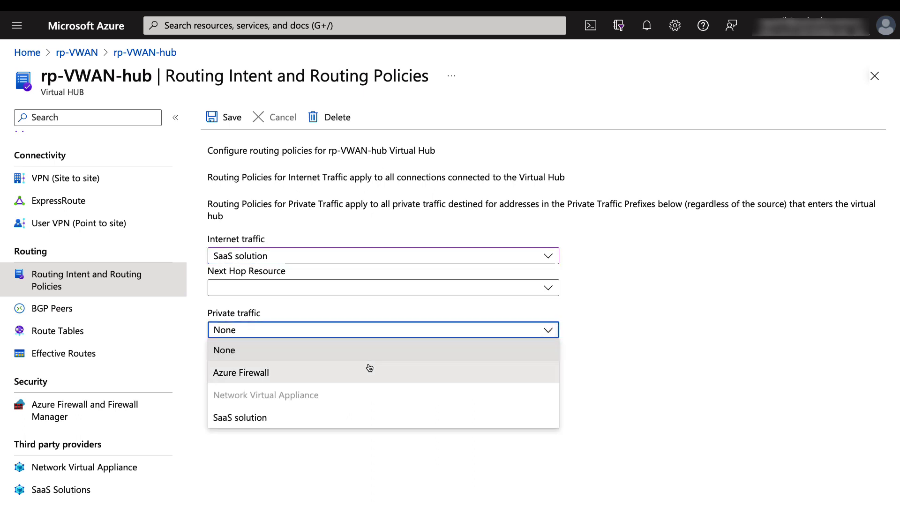
left_click(292, 418)
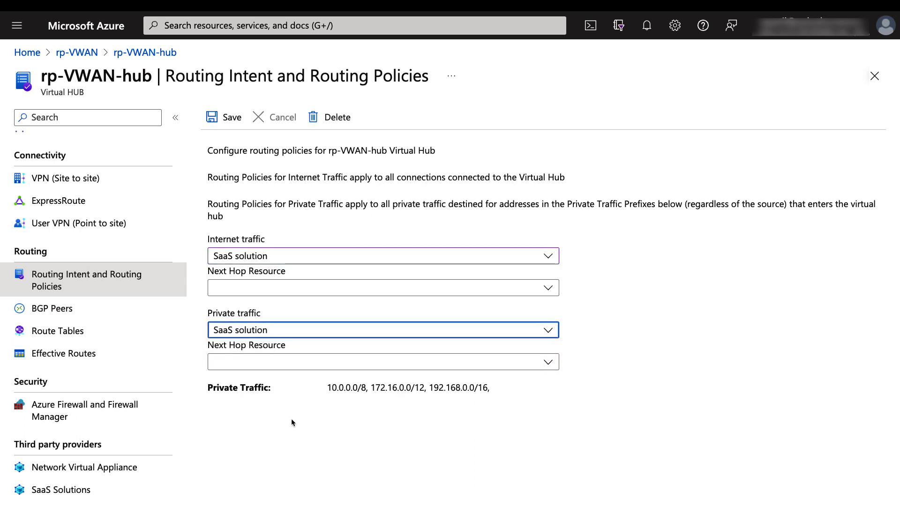
left_click(548, 287)
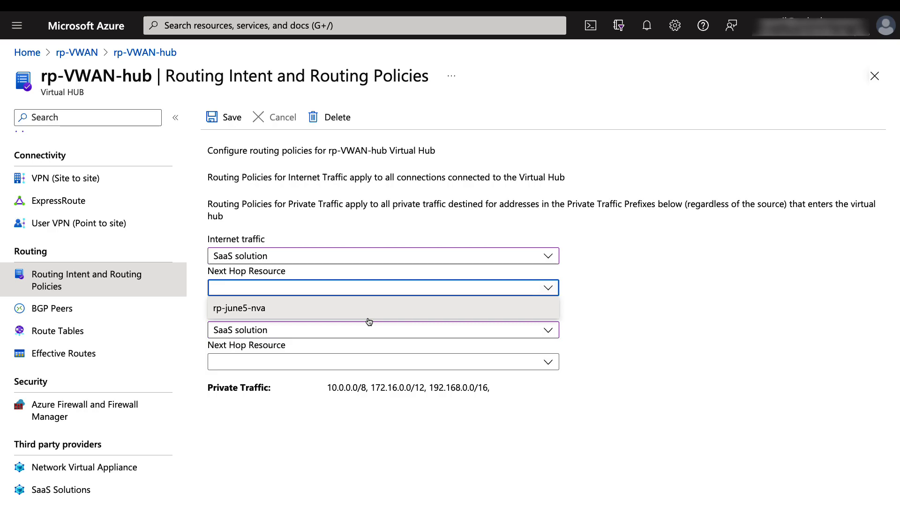